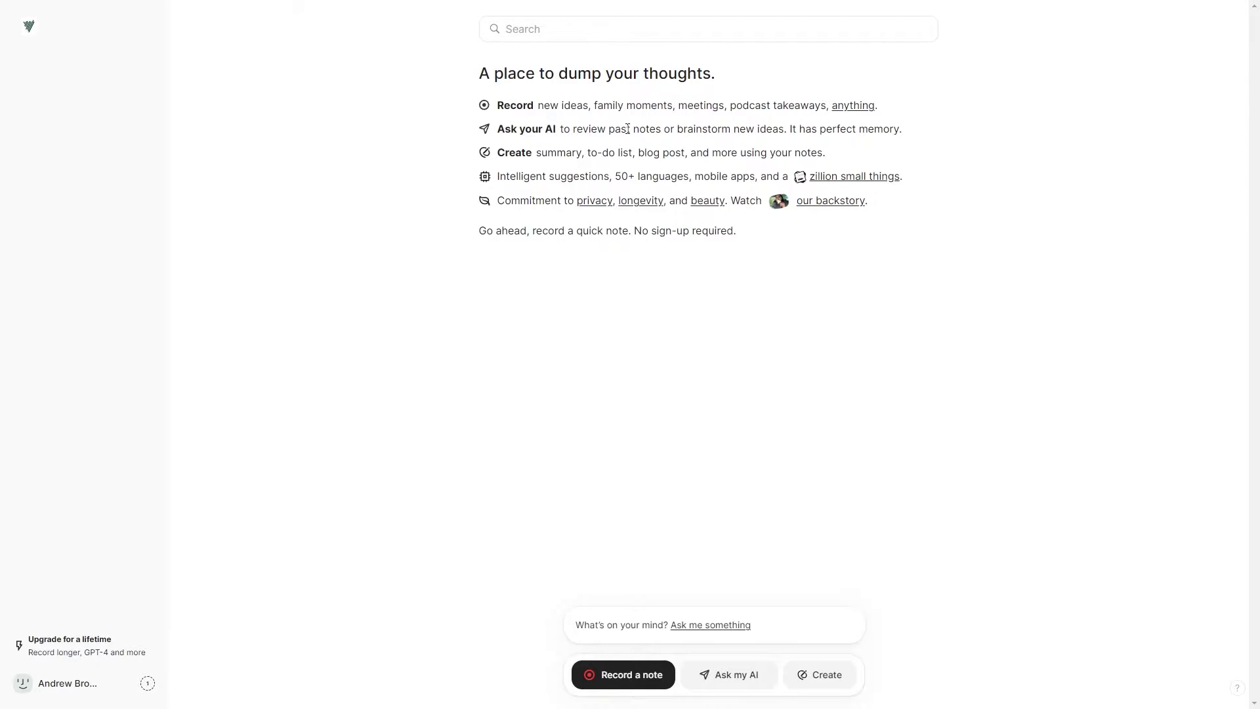
Step: Review the home page descriptions of the Record, Ask your AI and Create features
left_click_drag(538, 109, 640, 103)
left_click(625, 107)
left_click_drag(719, 109, 855, 112)
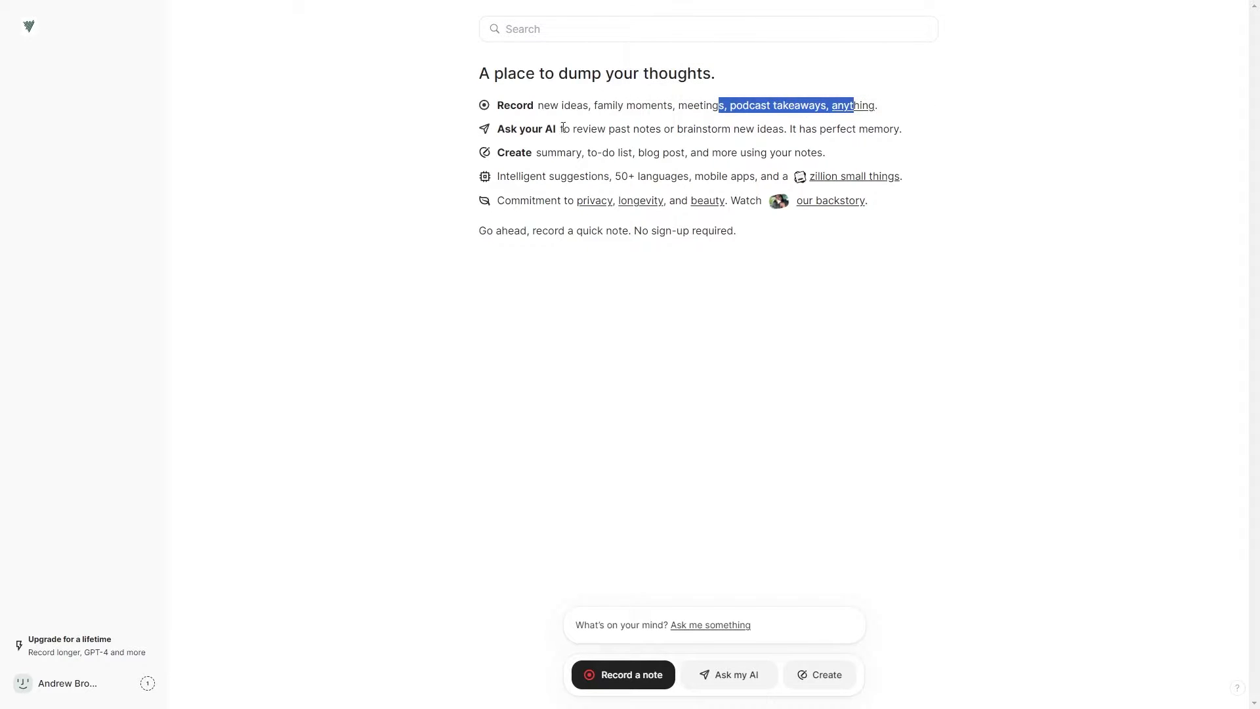
left_click_drag(561, 130, 899, 129)
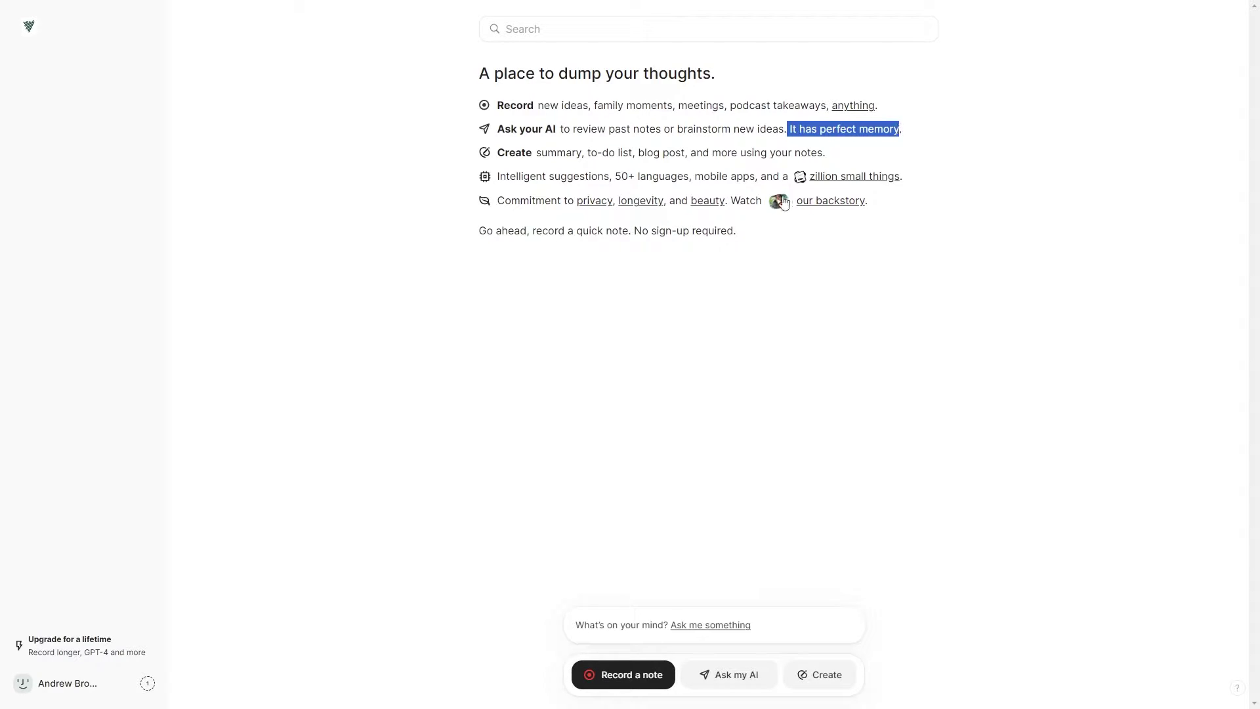
left_click_drag(571, 152, 730, 152)
left_click(752, 148)
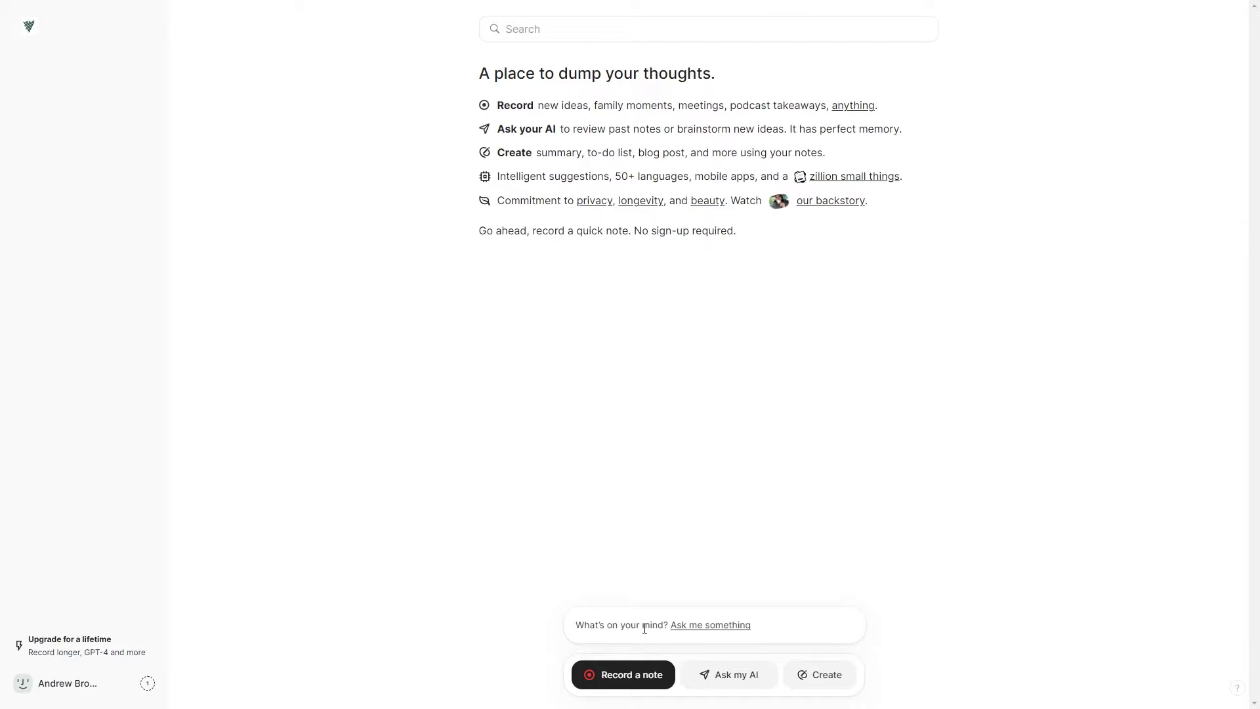
Step: Record a voice note about channel tutorial ideas and managing time with AI, and request a suggested question
left_click(646, 676)
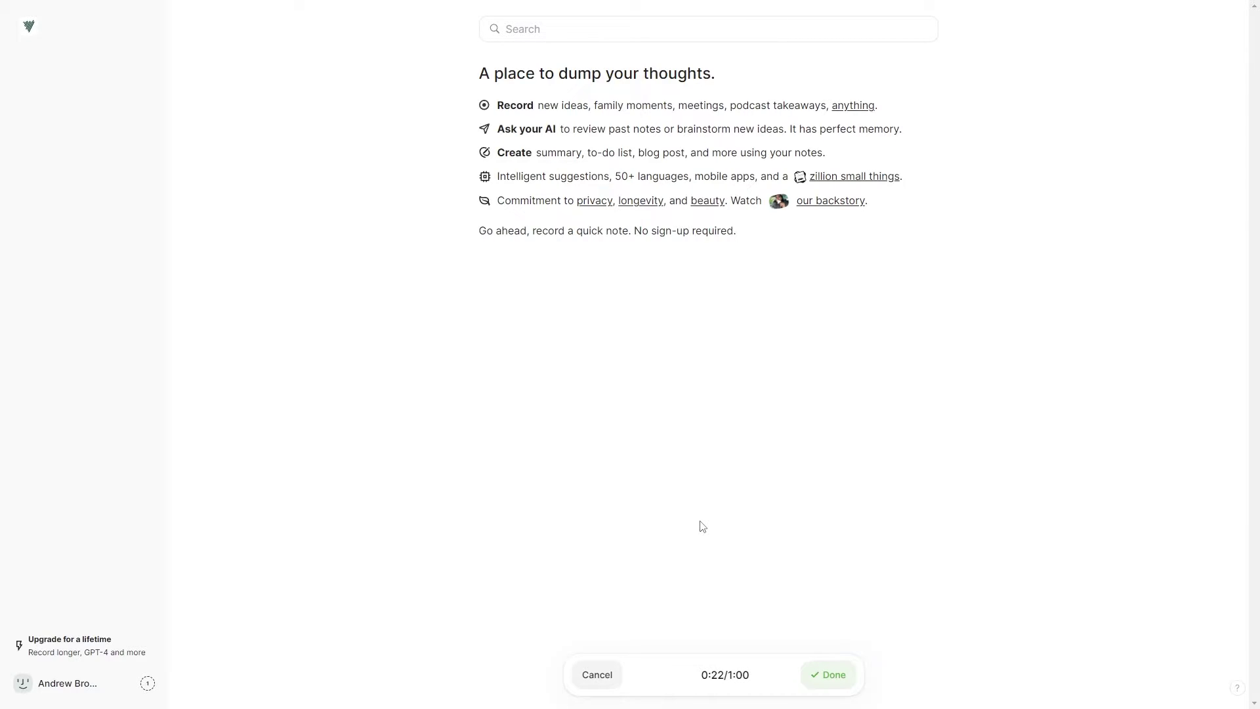
left_click(828, 674)
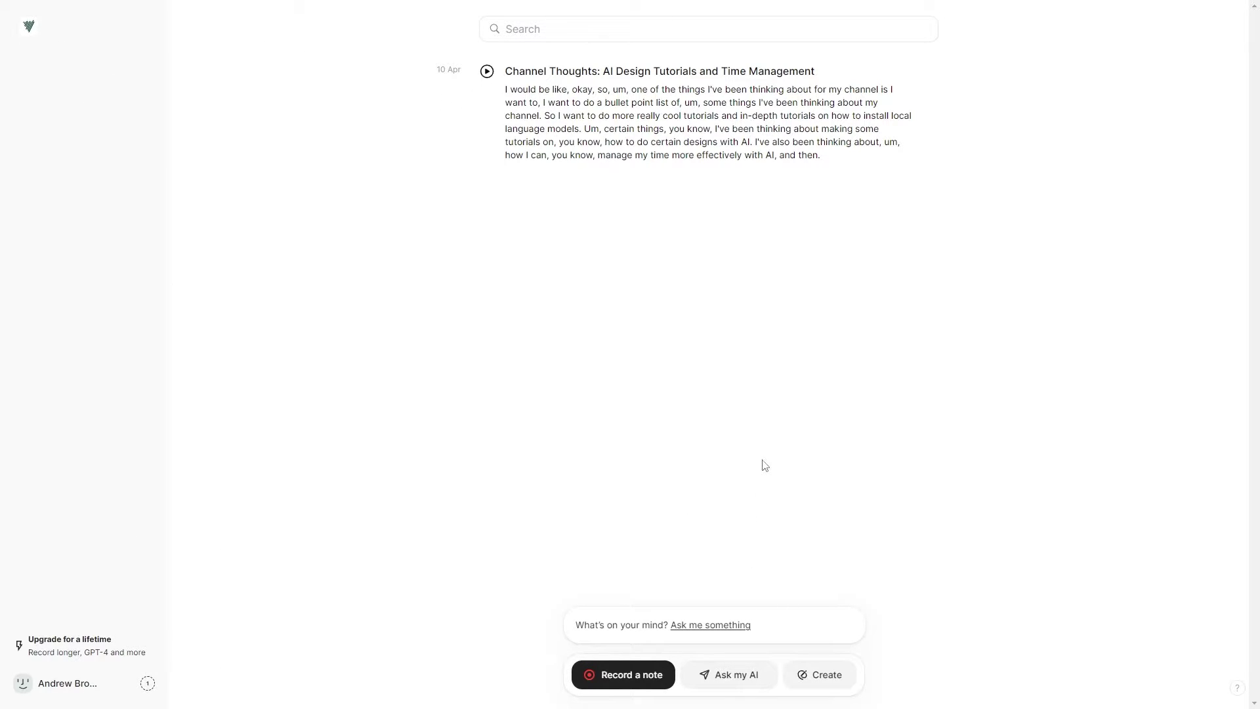
left_click(747, 627)
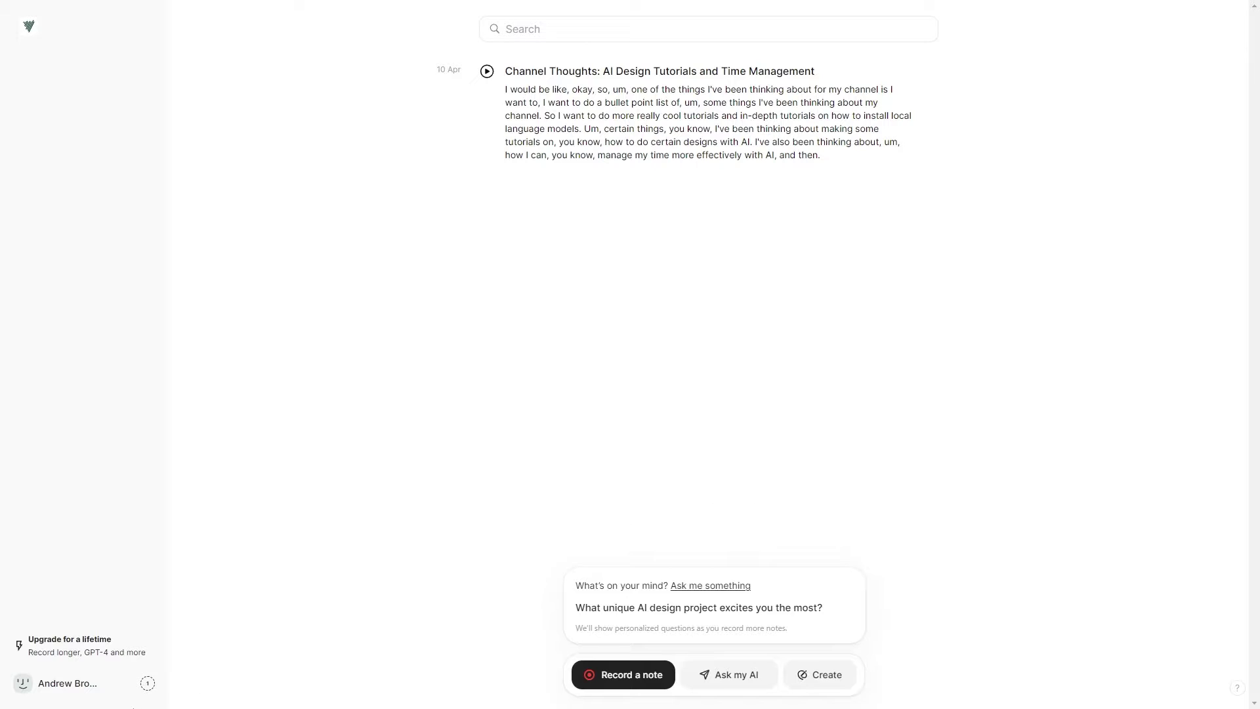
Step: Review the lifetime upgrade offer, including its smartest AI models, and close the offer
left_click(118, 646)
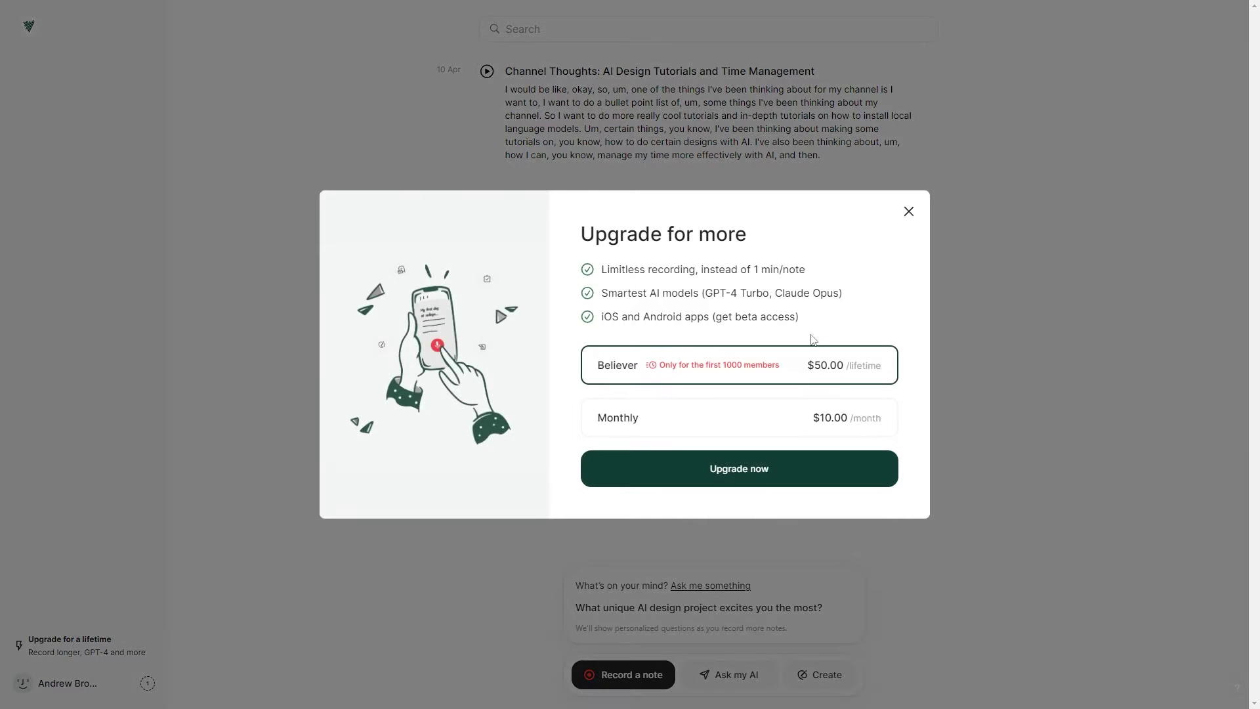
left_click_drag(705, 293, 827, 293)
left_click(776, 293)
left_click(908, 211)
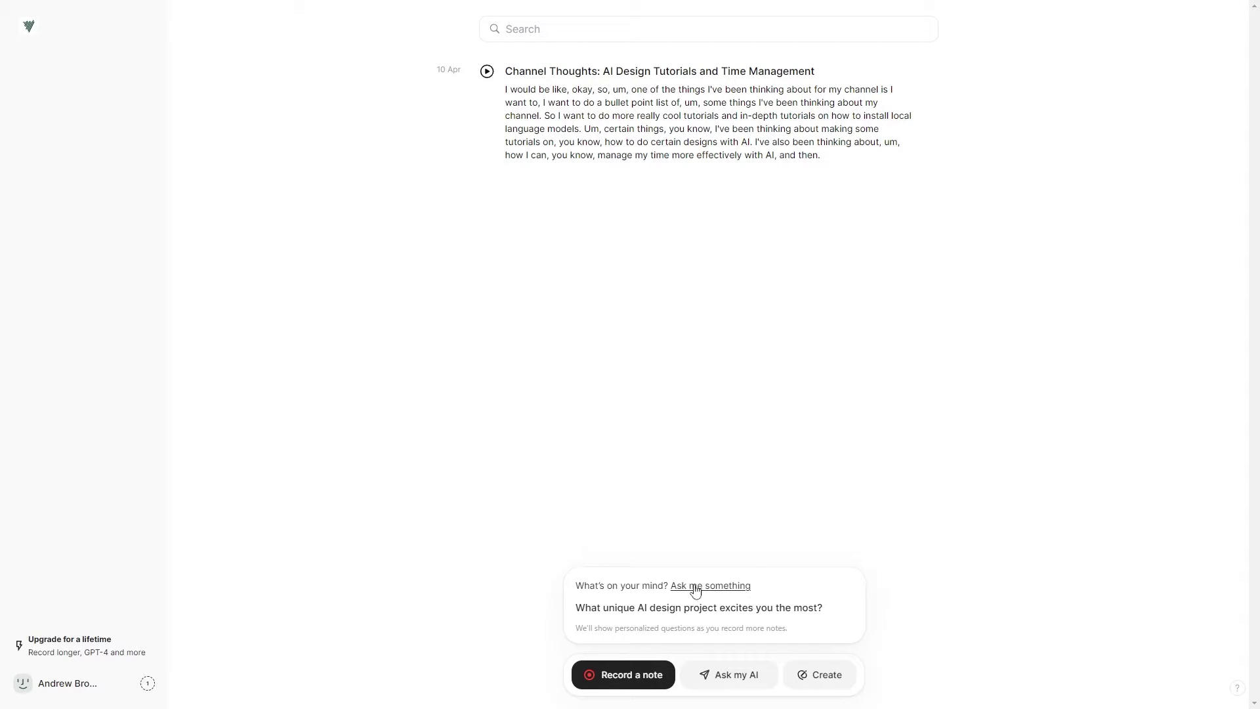
Step: Replace the suggested question about a unique AI design project with a new one
left_click_drag(578, 604, 824, 608)
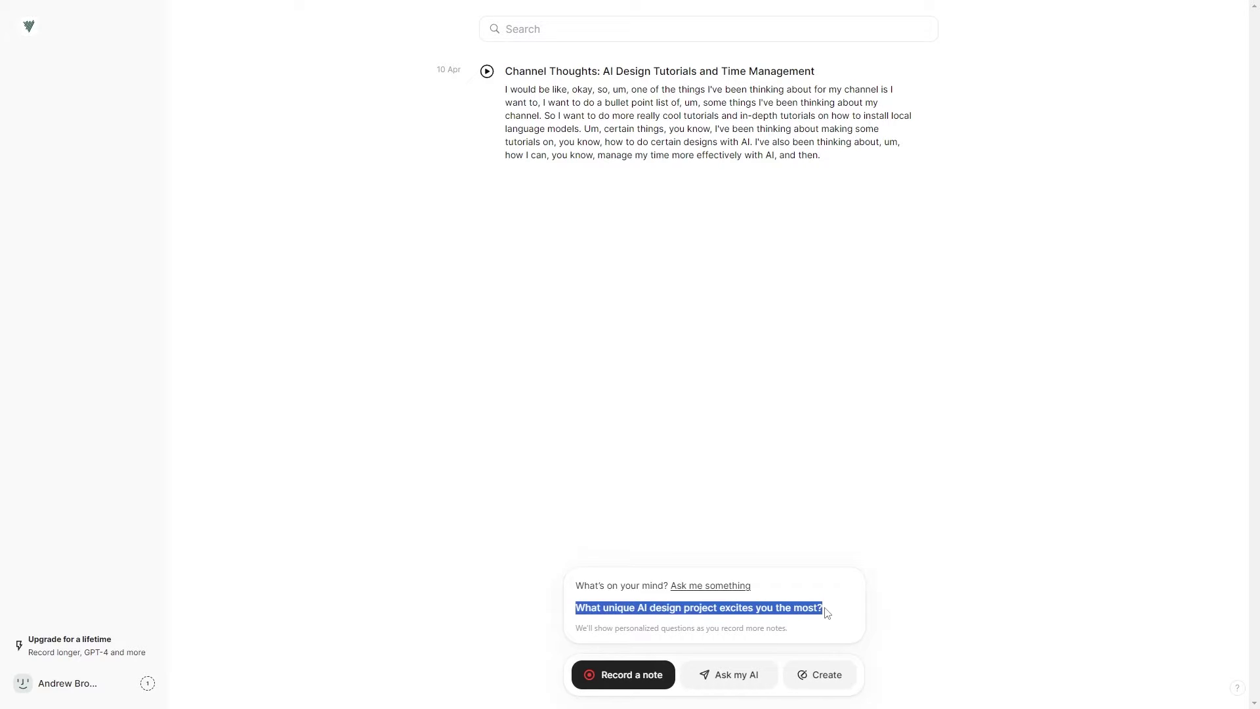
left_click(711, 587)
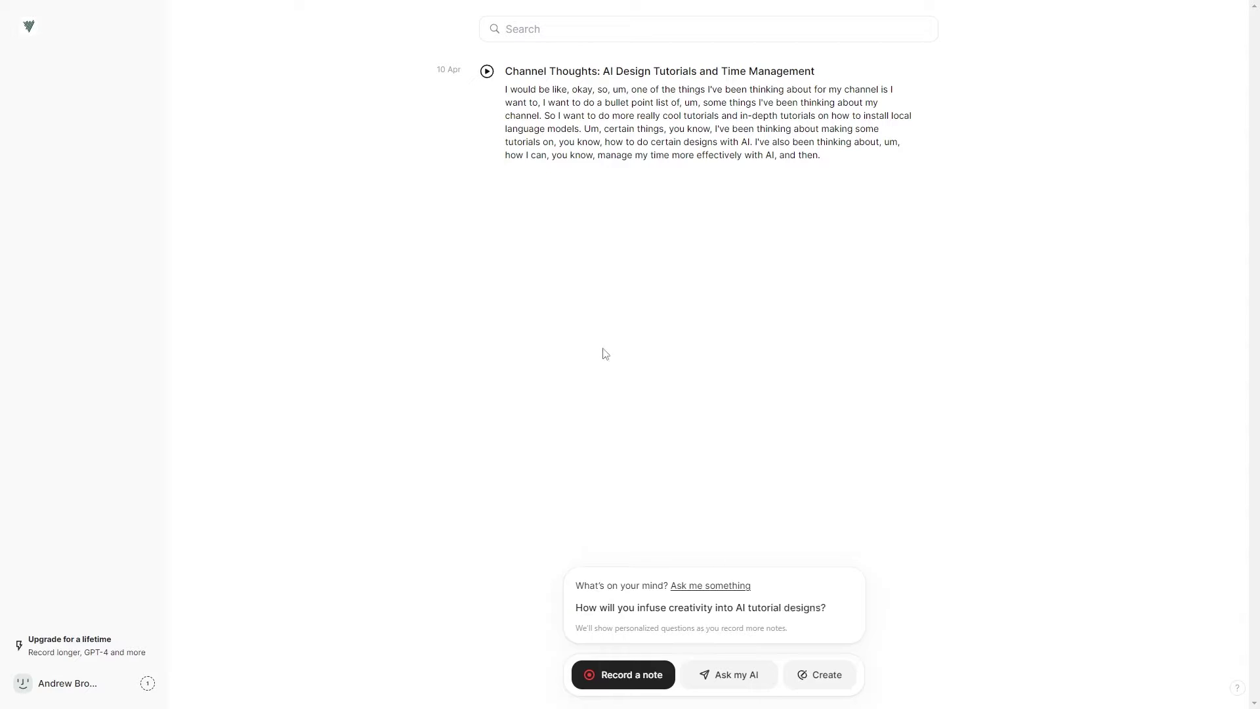
Step: Look at the suggested questions in the AI chat and at the account's activity calendar
left_click(739, 680)
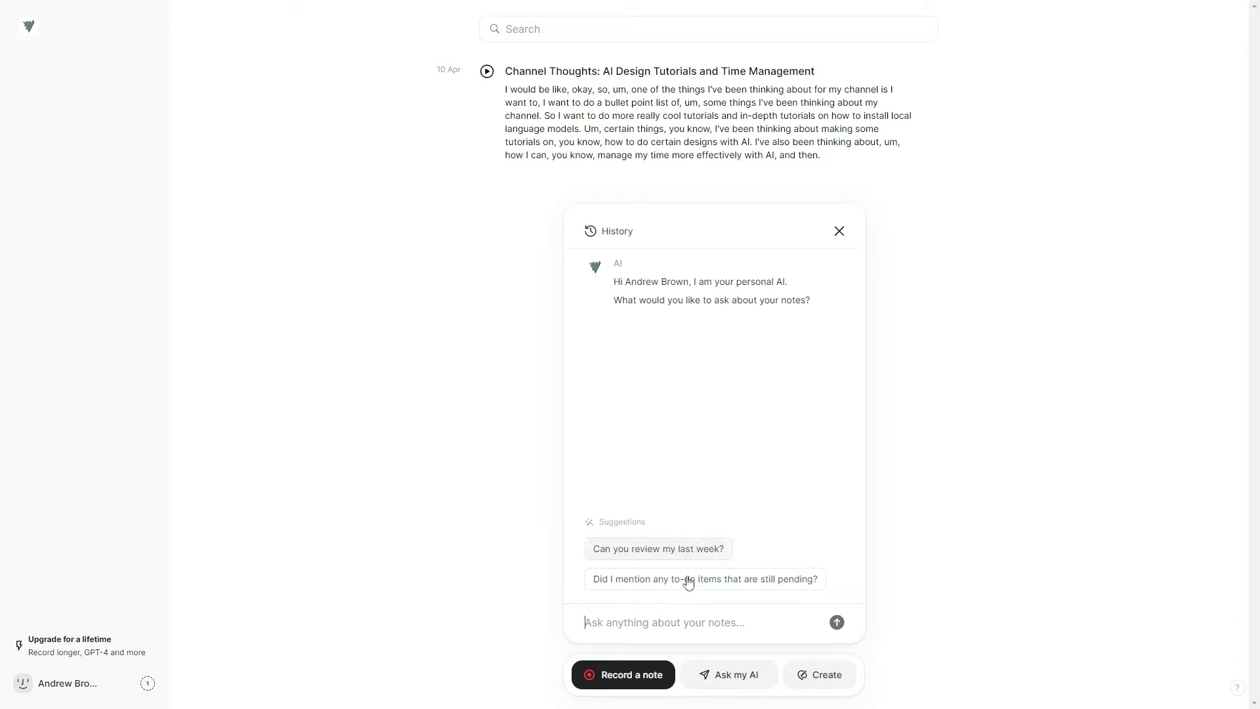
left_click(839, 231)
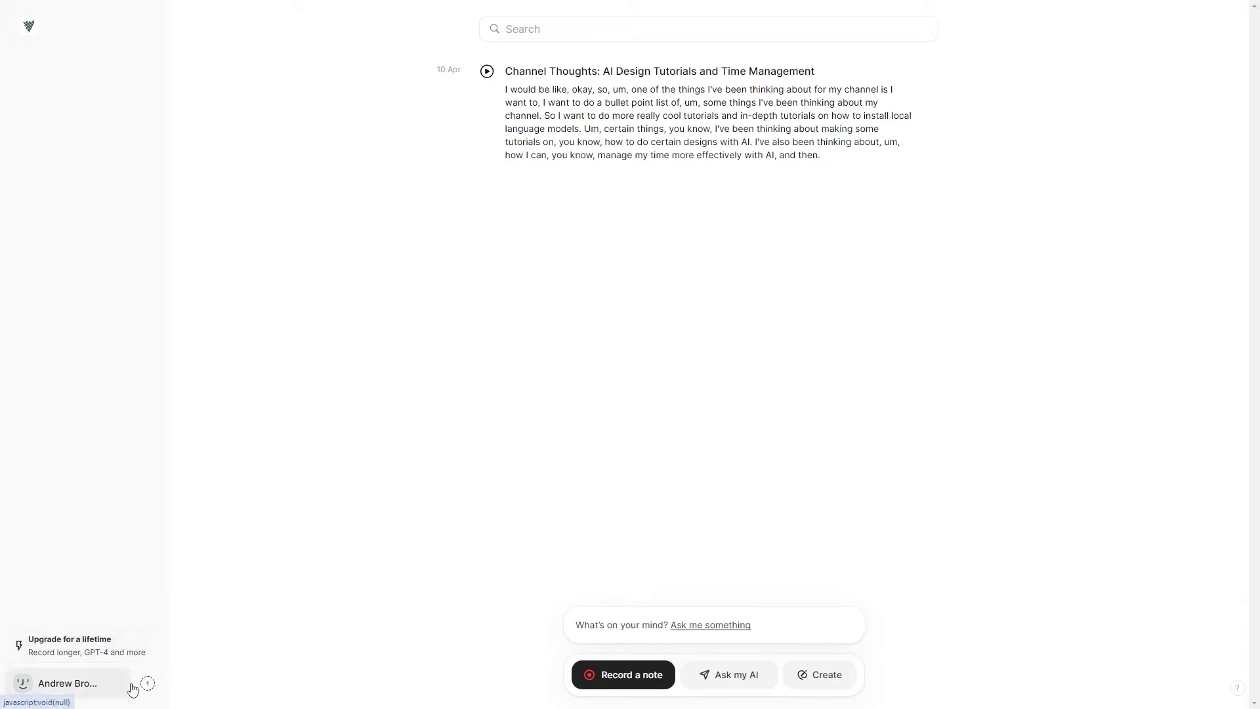
mouse_move(149, 687)
mouse_move(326, 628)
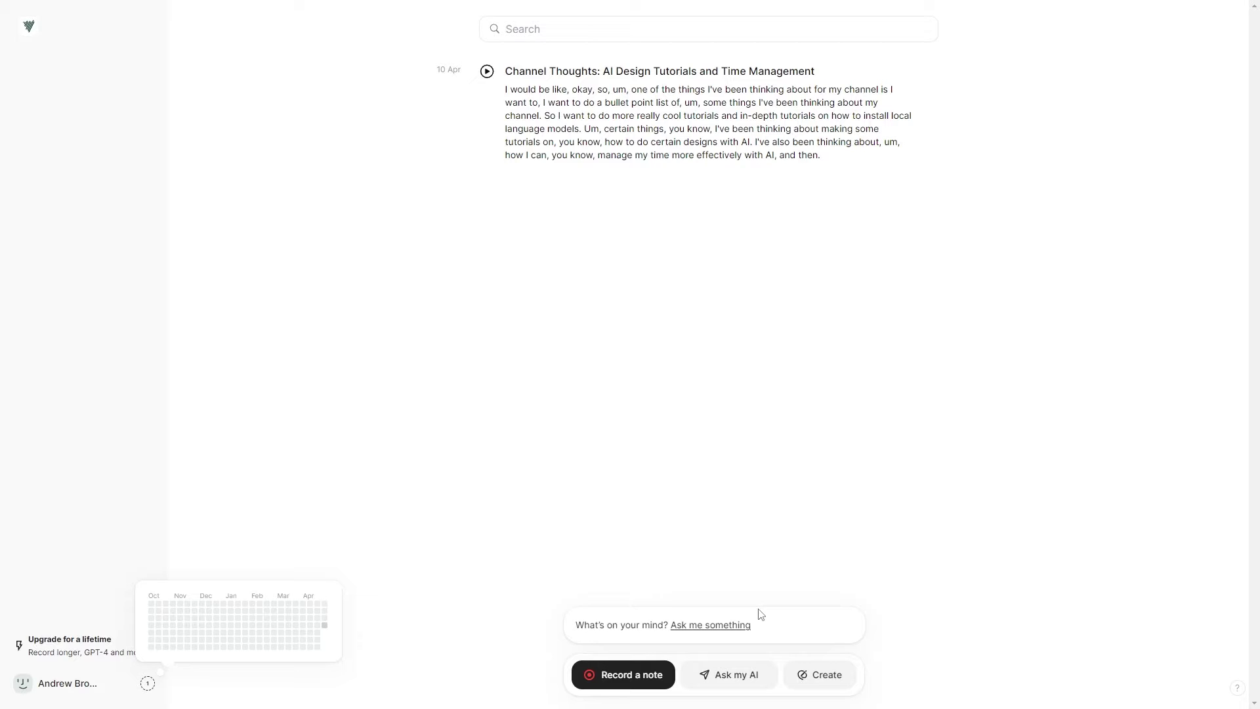
Step: Ask the AI the suggested question "Can you review my last week?" and read through its answer
left_click(701, 673)
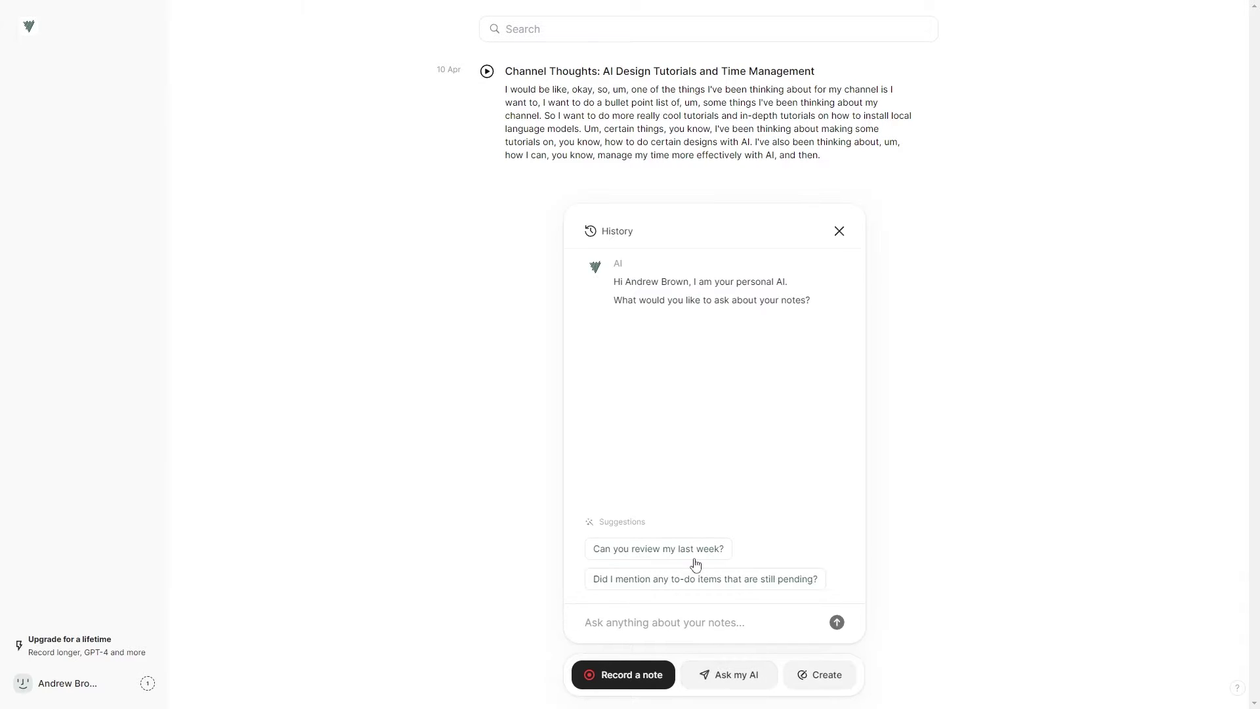
left_click(671, 551)
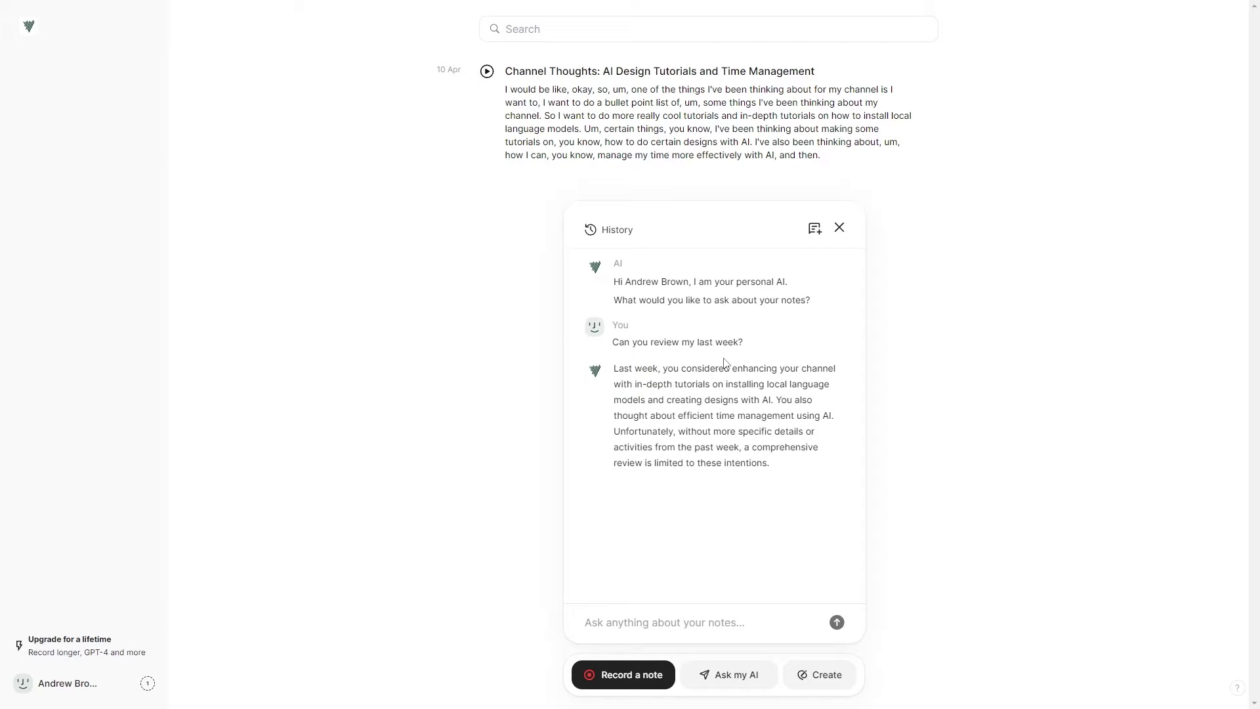
left_click_drag(736, 368, 837, 368)
left_click(697, 384)
left_click_drag(710, 384, 802, 383)
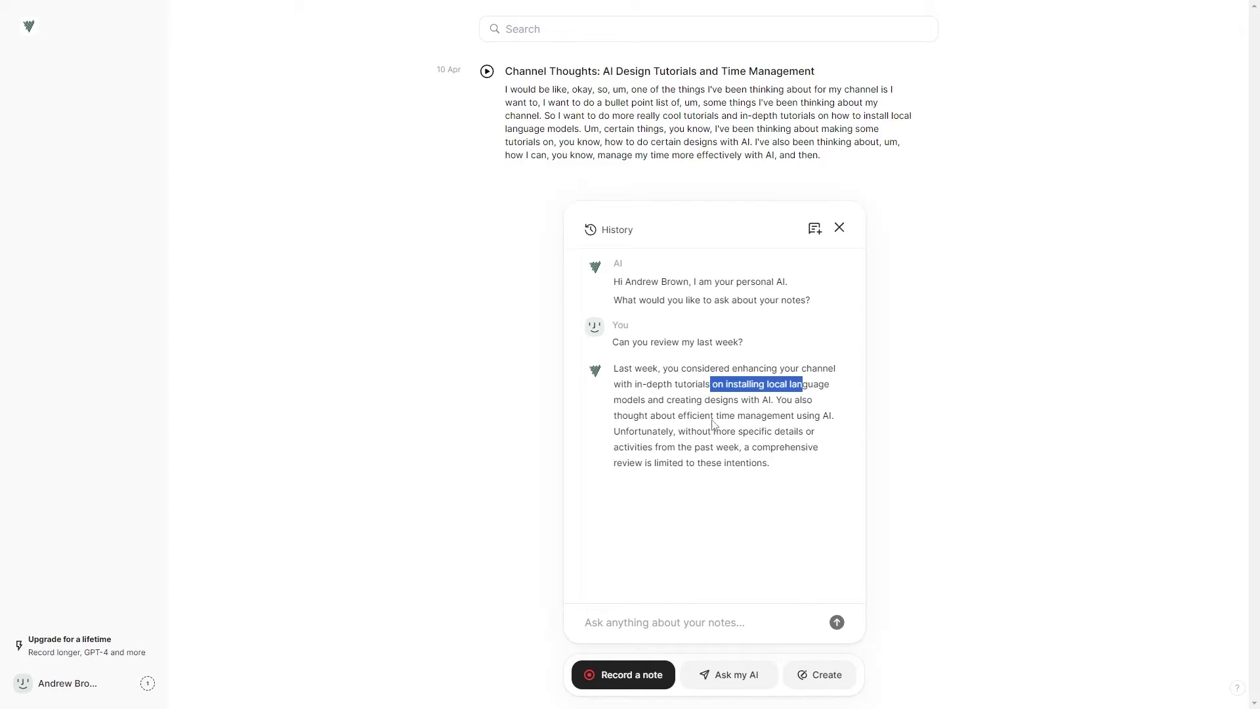
left_click_drag(773, 415, 835, 416)
left_click(916, 528)
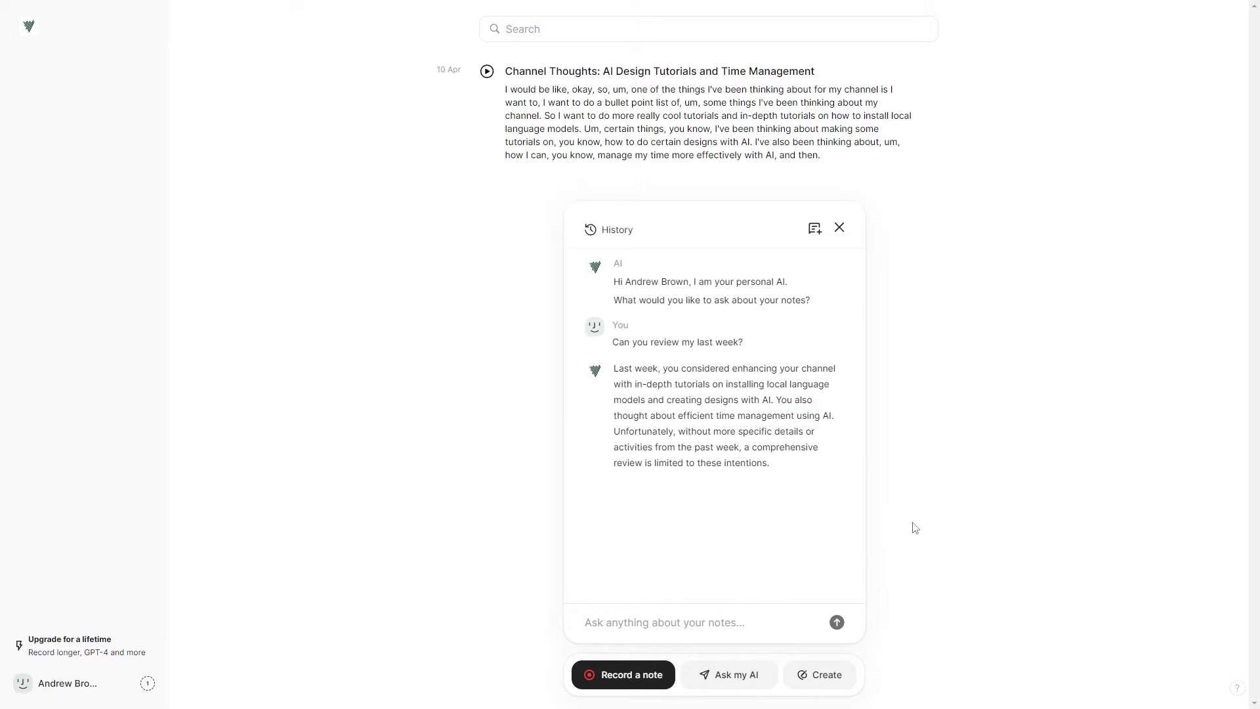
Step: Generate a list of main points from the note "Channel Thoughts: AI Design Tutorials and Time Management"
left_click(823, 674)
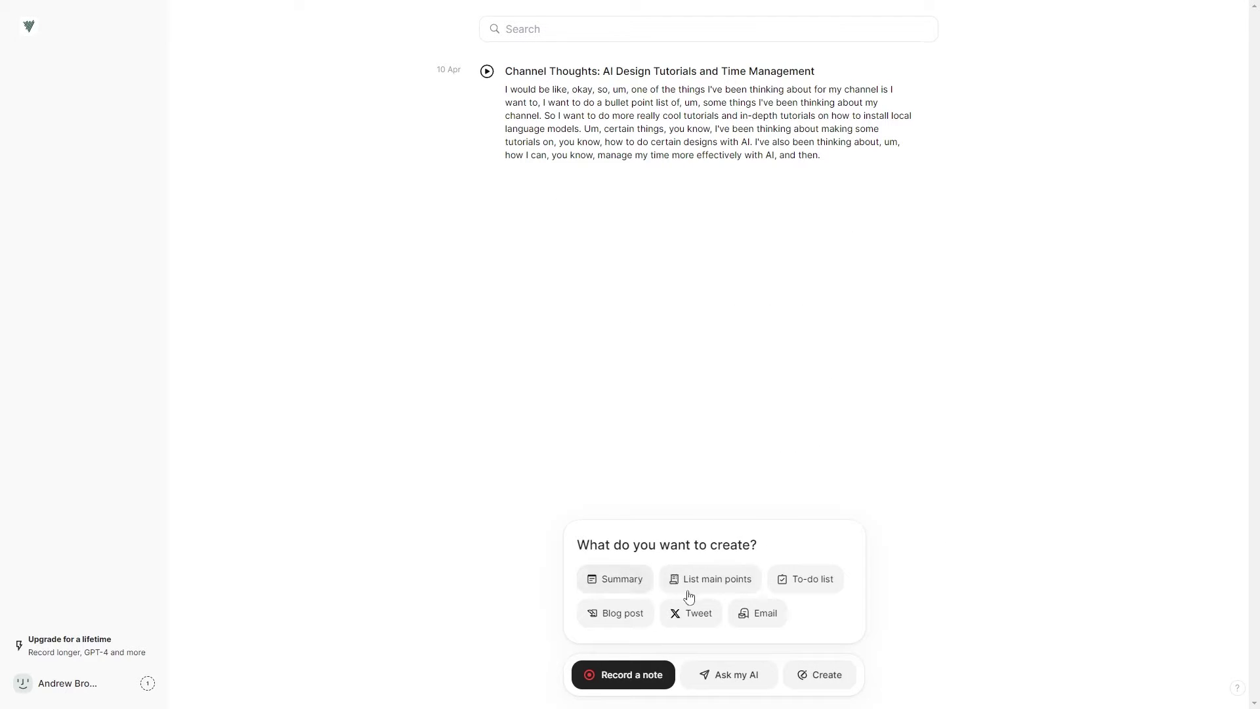
left_click(726, 580)
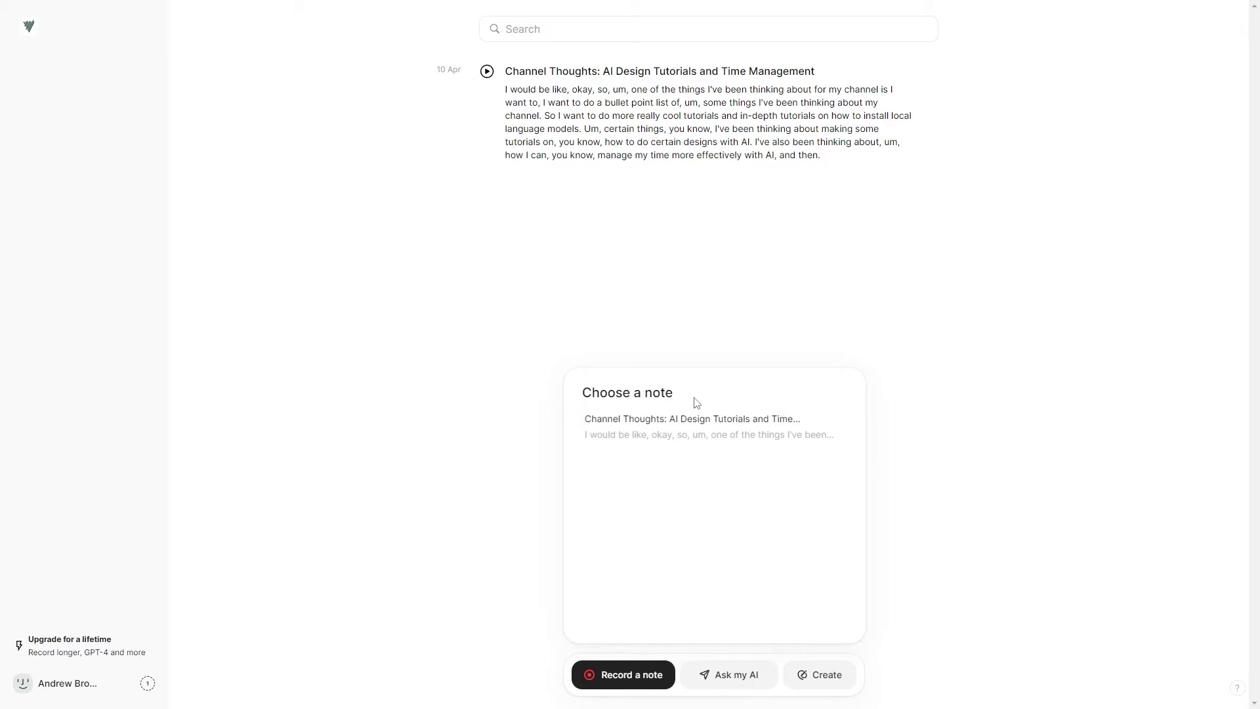
left_click(698, 424)
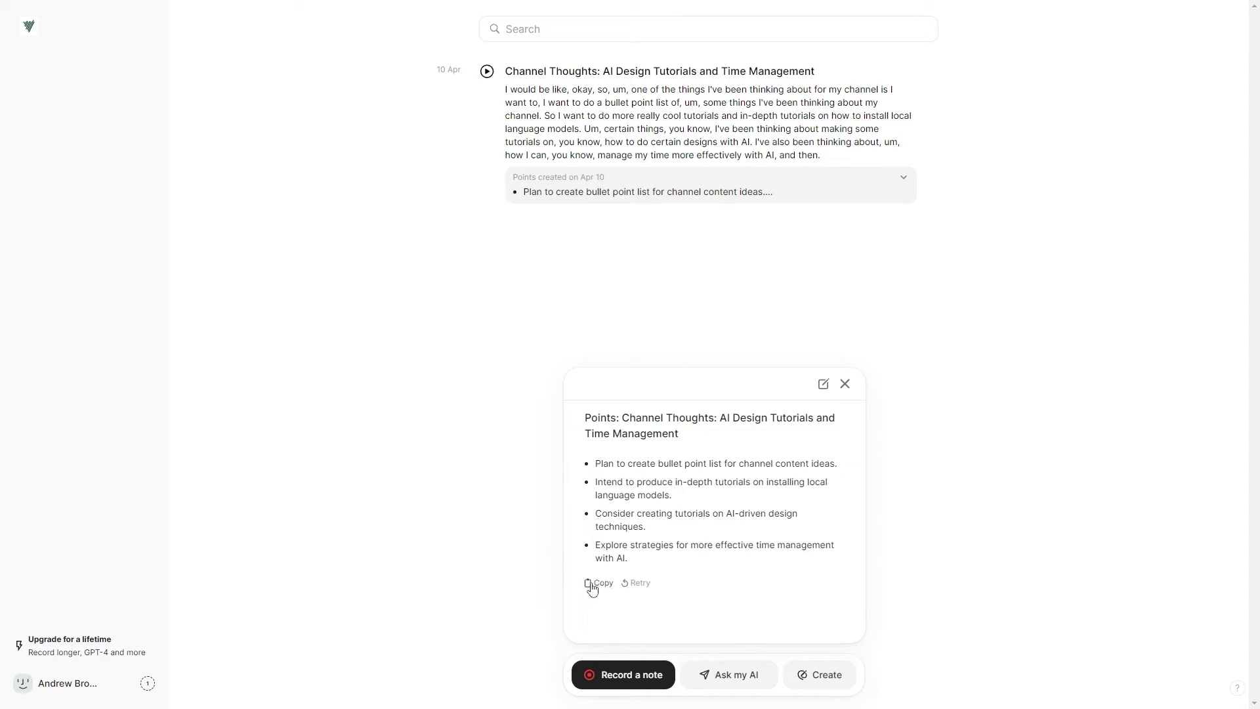
Step: Generate a to-do list from the Channel Thoughts note, review its items and close the result
left_click(824, 385)
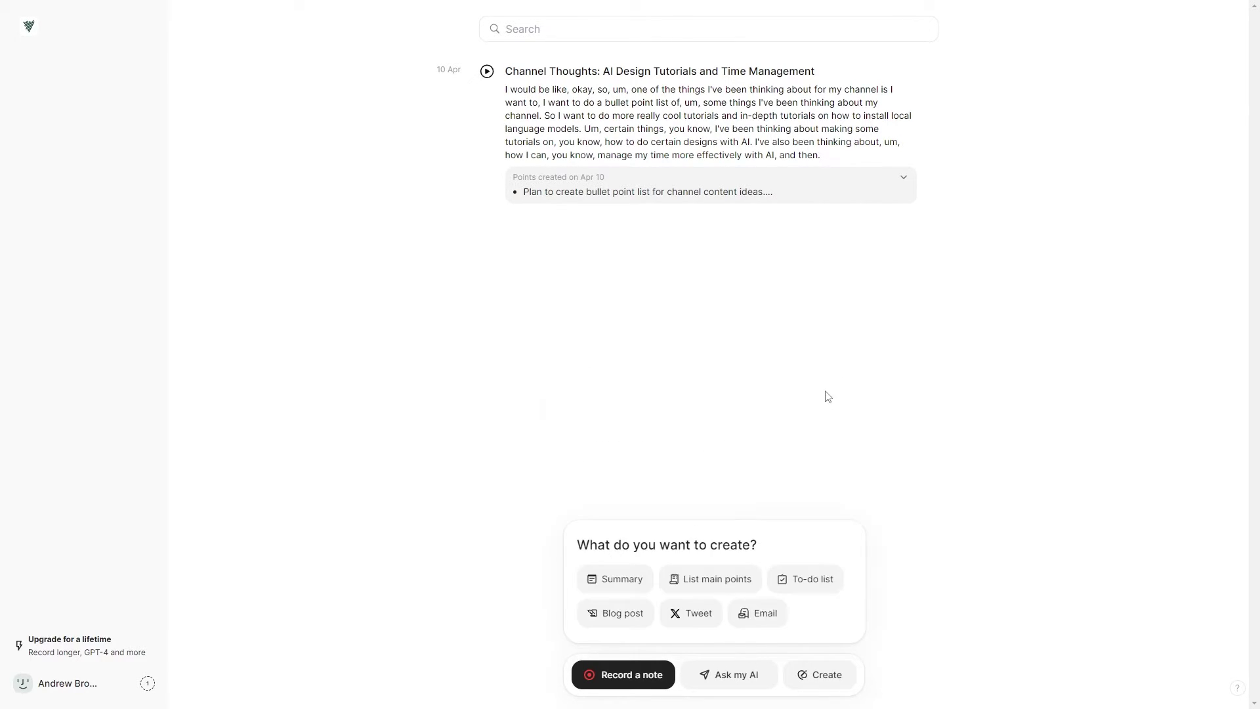
left_click(793, 581)
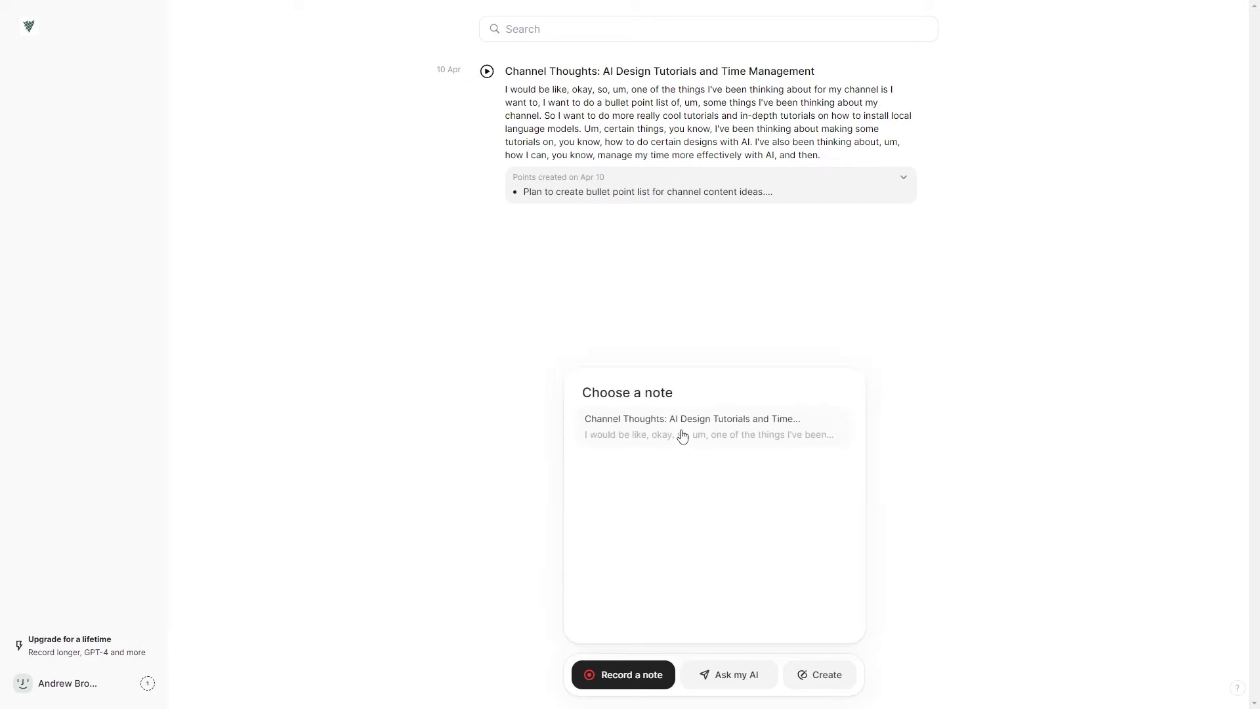
left_click(682, 437)
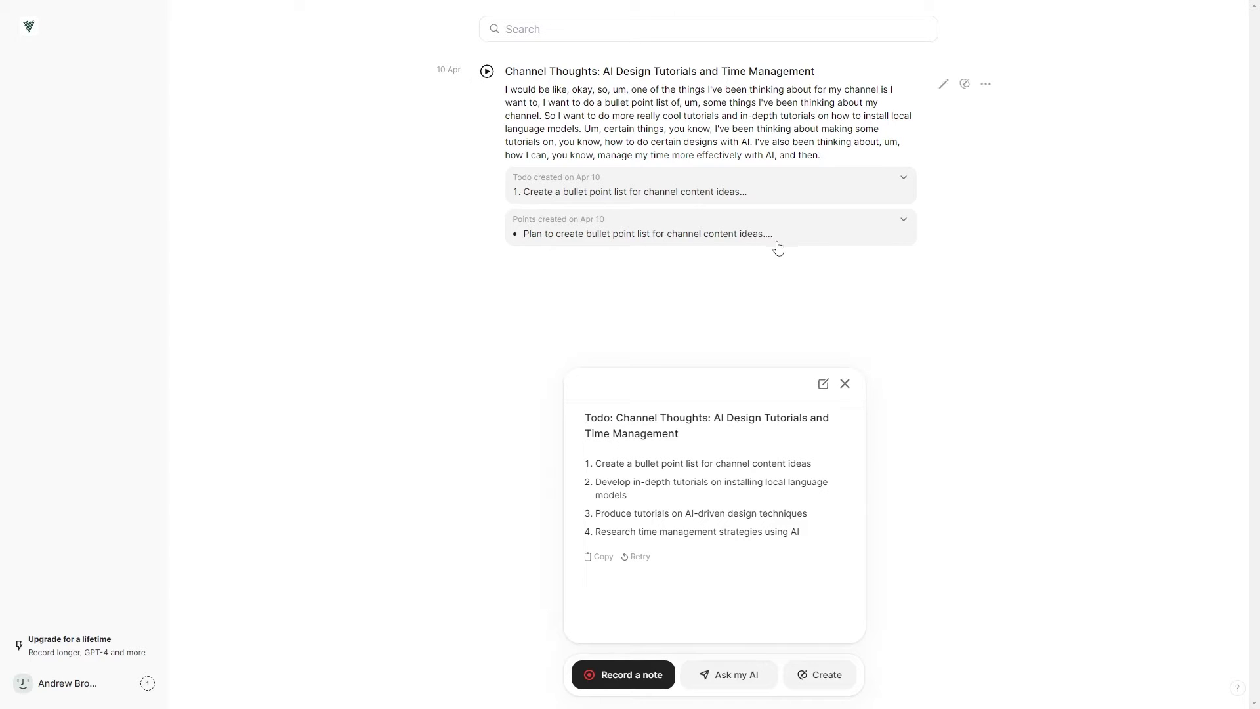
left_click_drag(583, 425, 719, 531)
left_click_drag(595, 513, 760, 513)
left_click(846, 385)
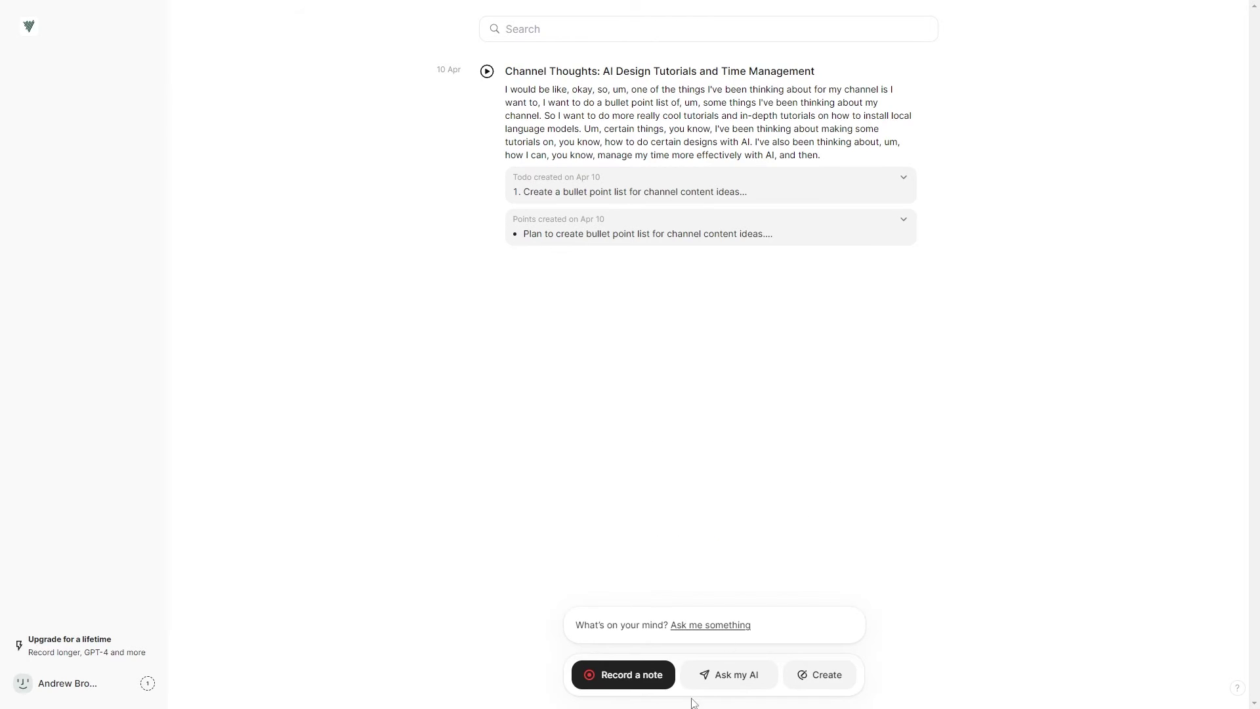
Step: Start a new conversation in the AI chat and close the chat
left_click(706, 682)
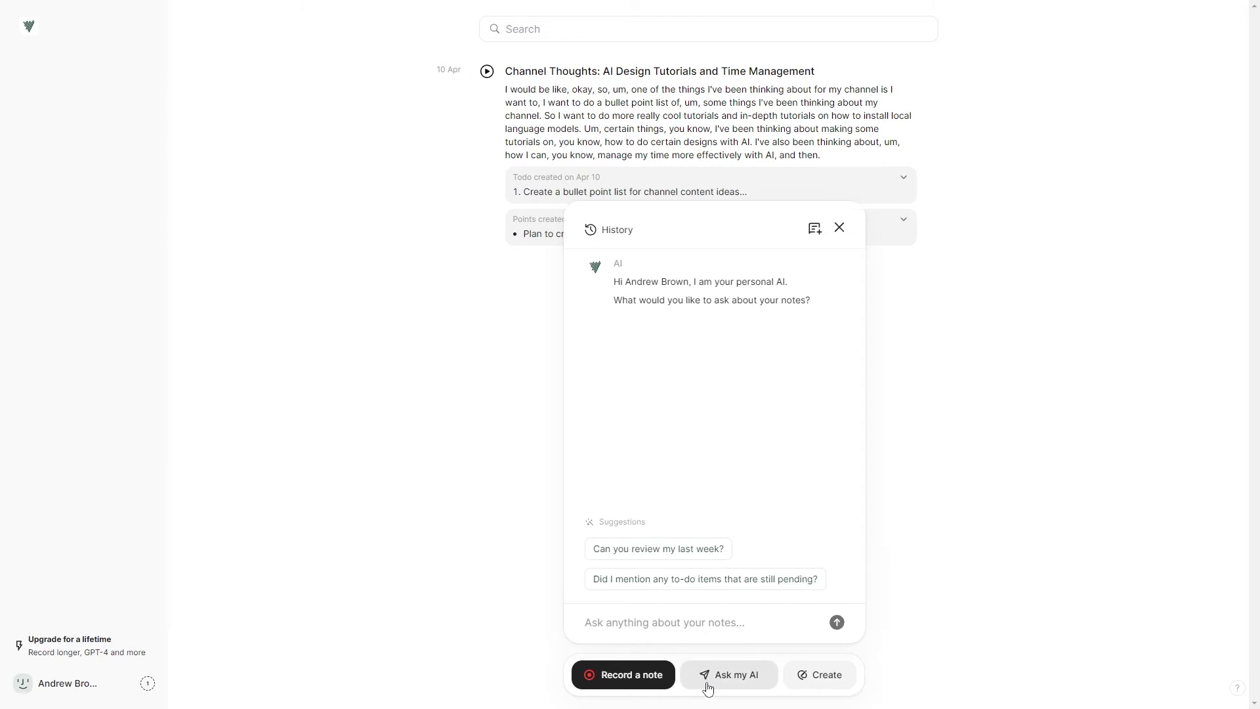
left_click(814, 229)
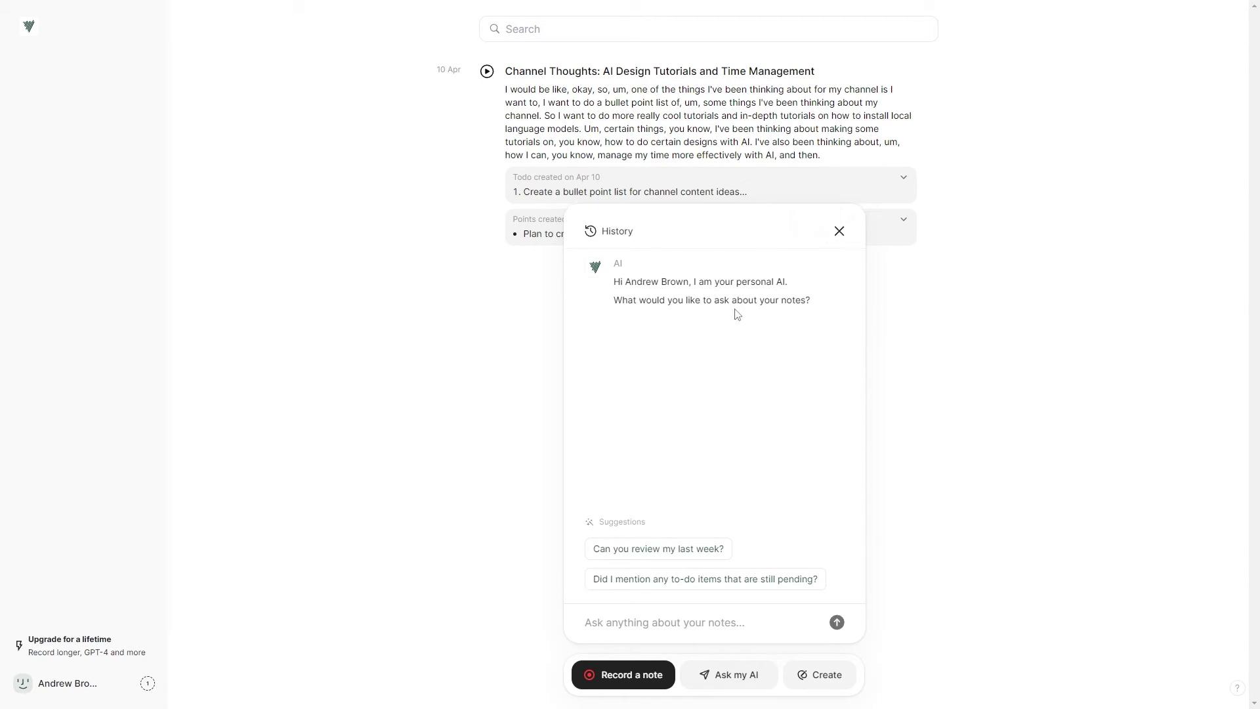
left_click(841, 238)
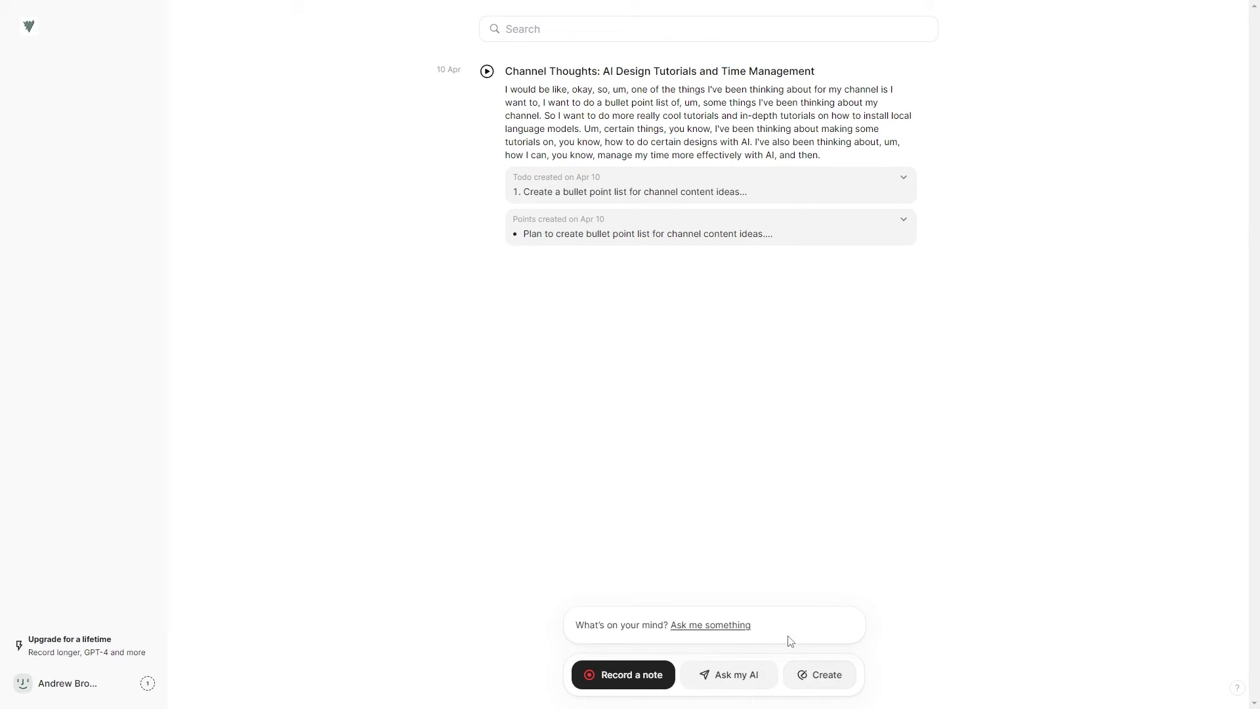
Step: Generate a tweet from the Channel Thoughts note and review its text
left_click(803, 677)
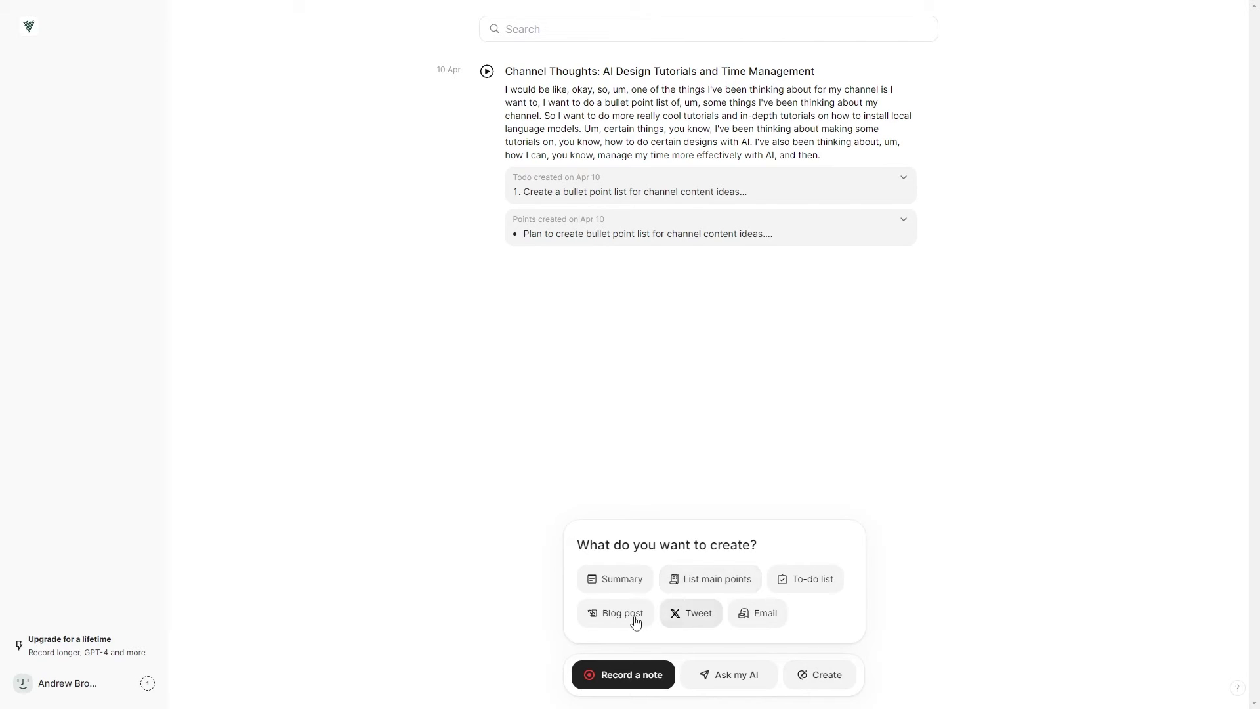
left_click(690, 613)
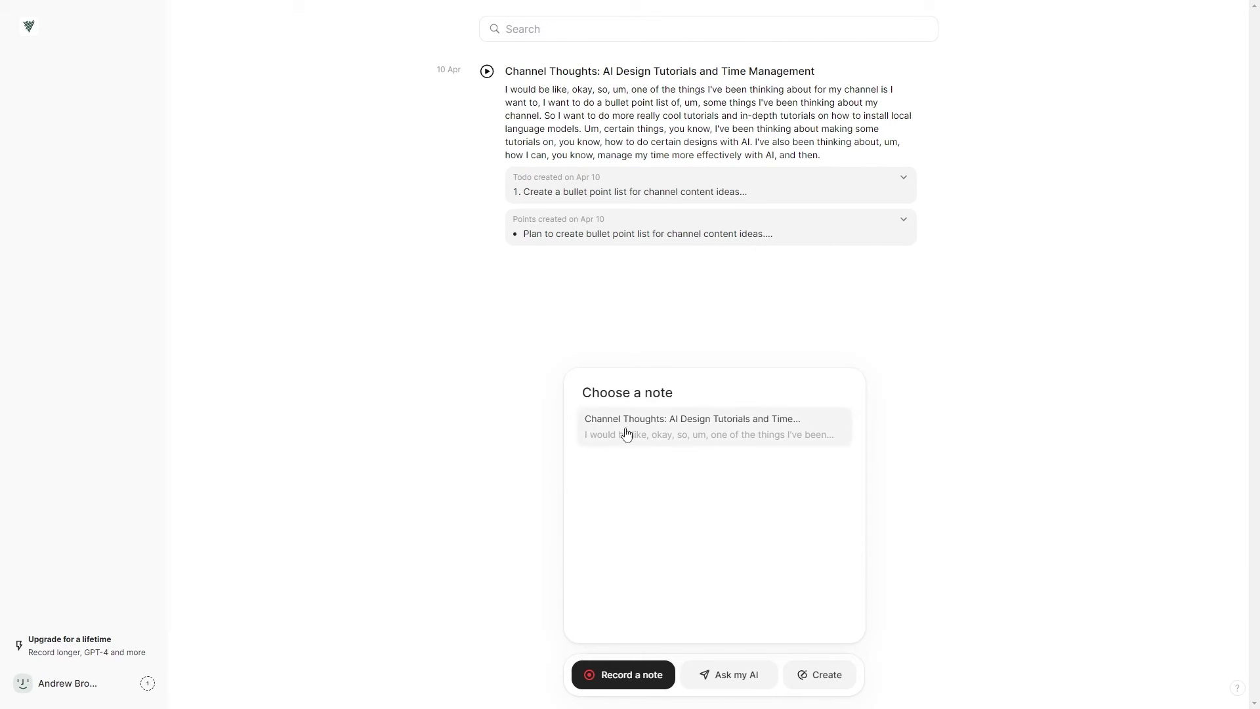
left_click(682, 427)
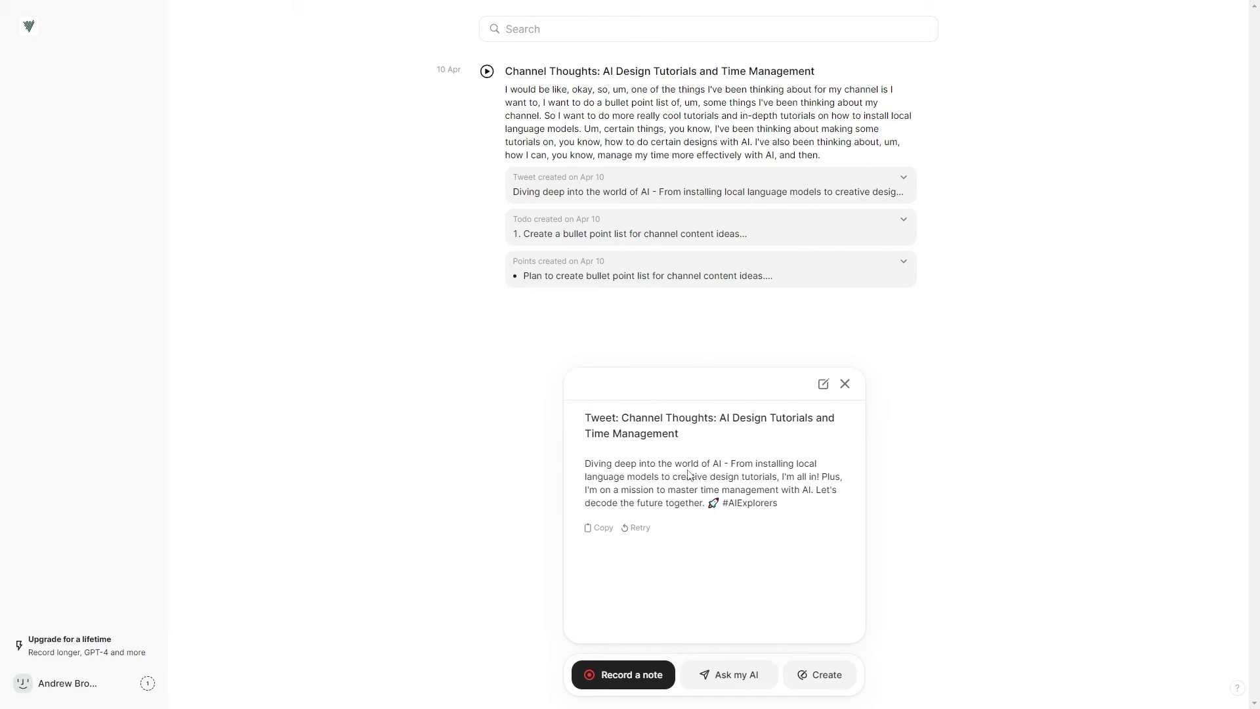
left_click_drag(688, 463, 801, 477)
left_click_drag(586, 470, 789, 513)
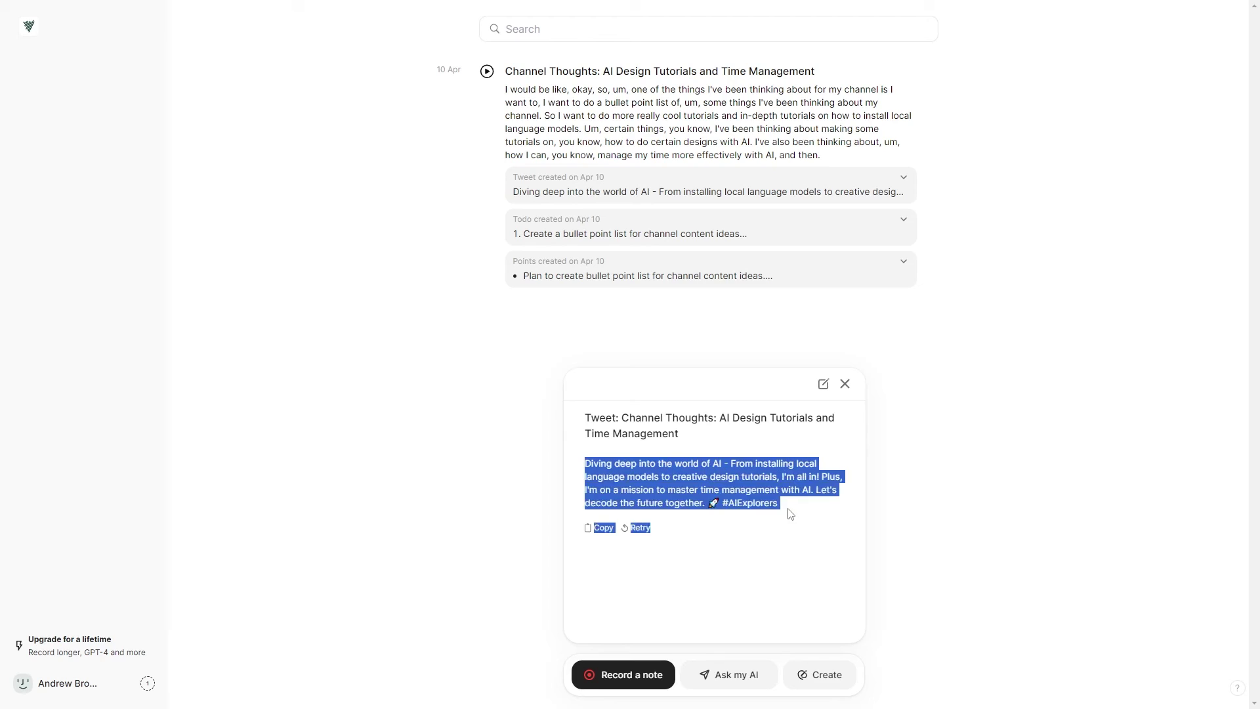
left_click(789, 514)
left_click_drag(625, 463, 791, 633)
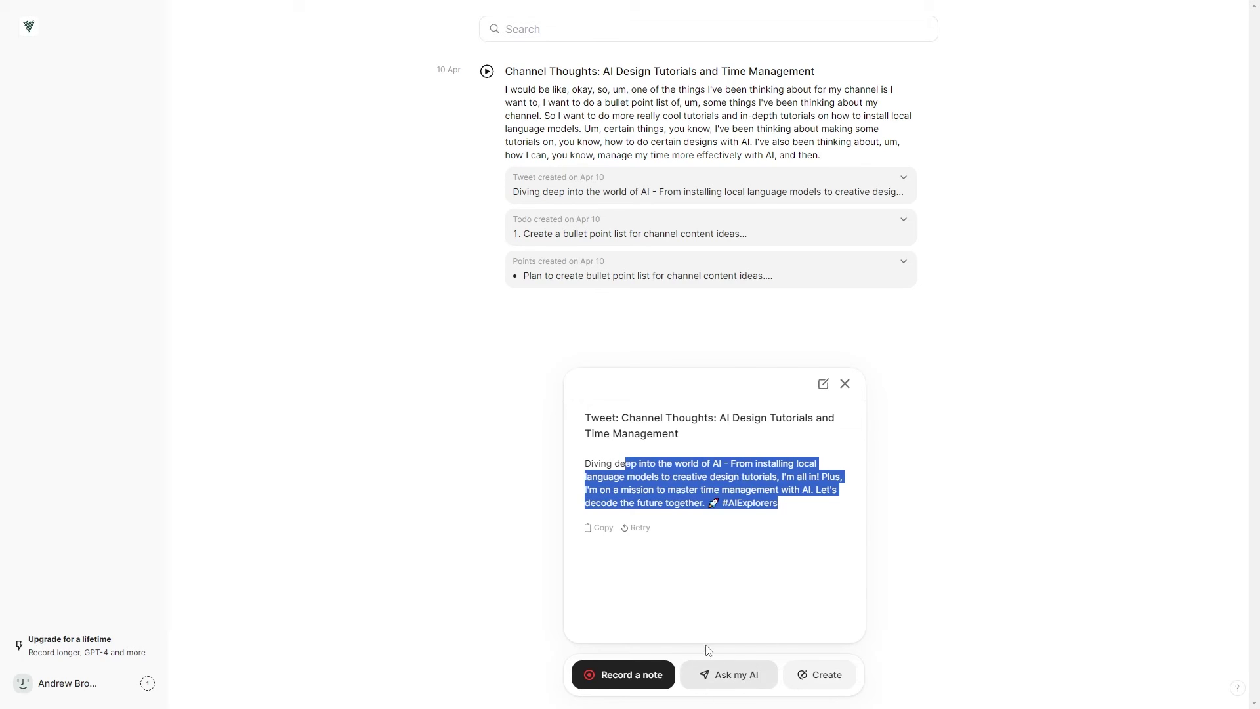
Step: Check the recording length limit per note in the upgrade offer and close the offer
left_click(120, 644)
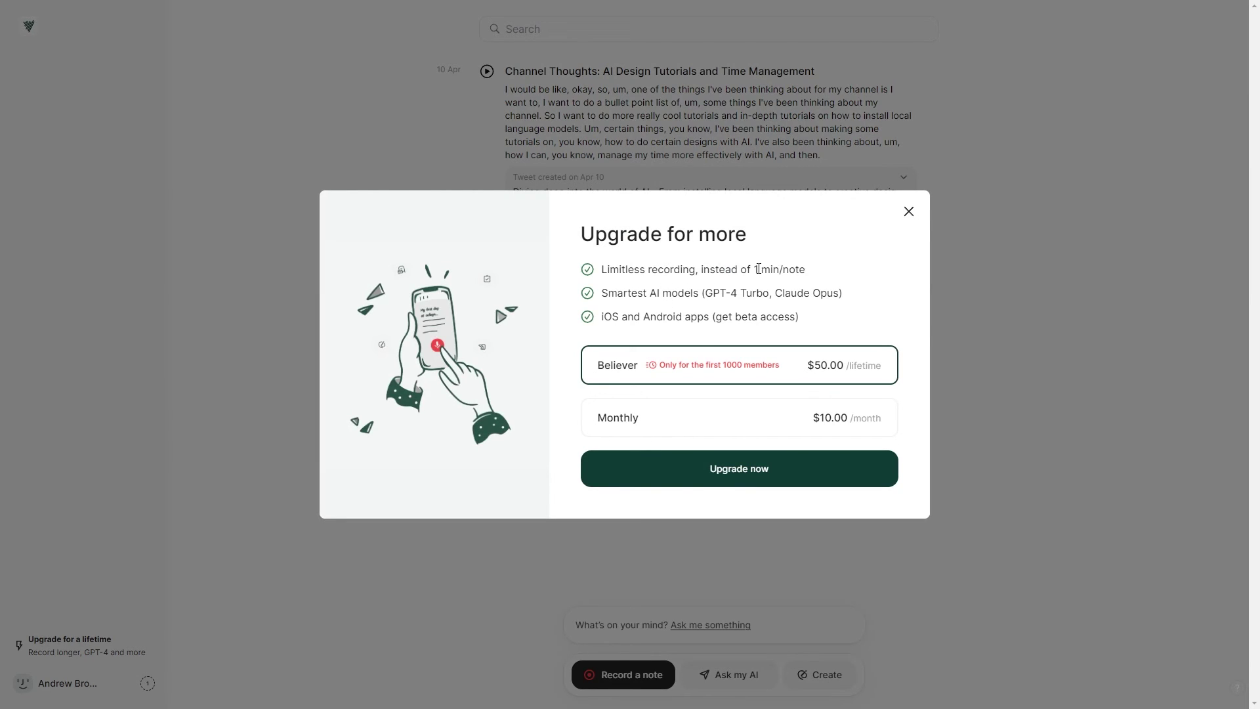
left_click_drag(754, 269, 813, 274)
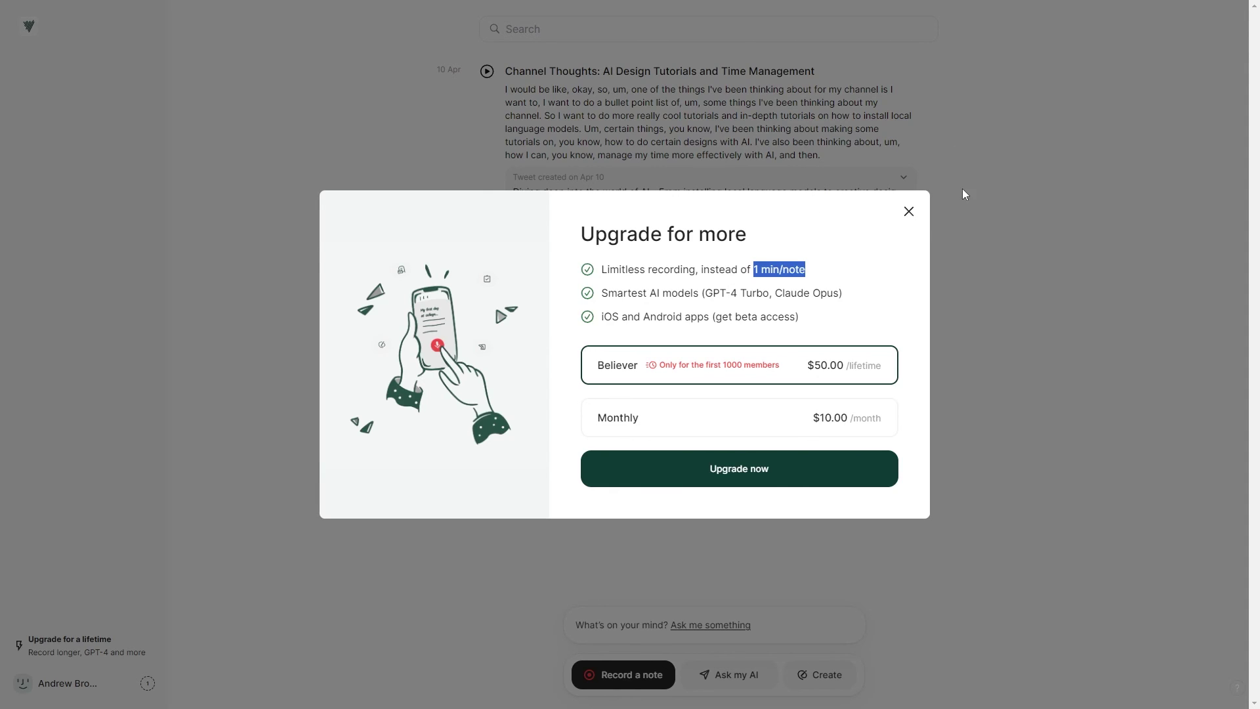
left_click(908, 211)
left_click(533, 20)
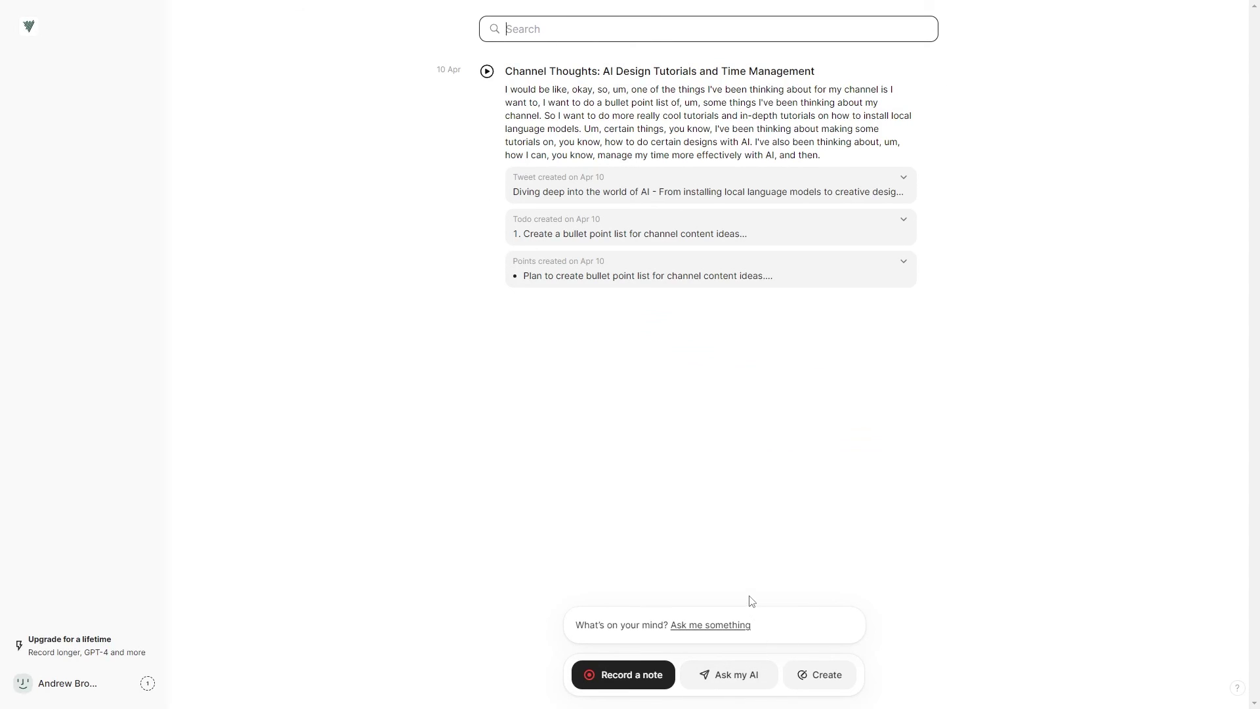
left_click(29, 31)
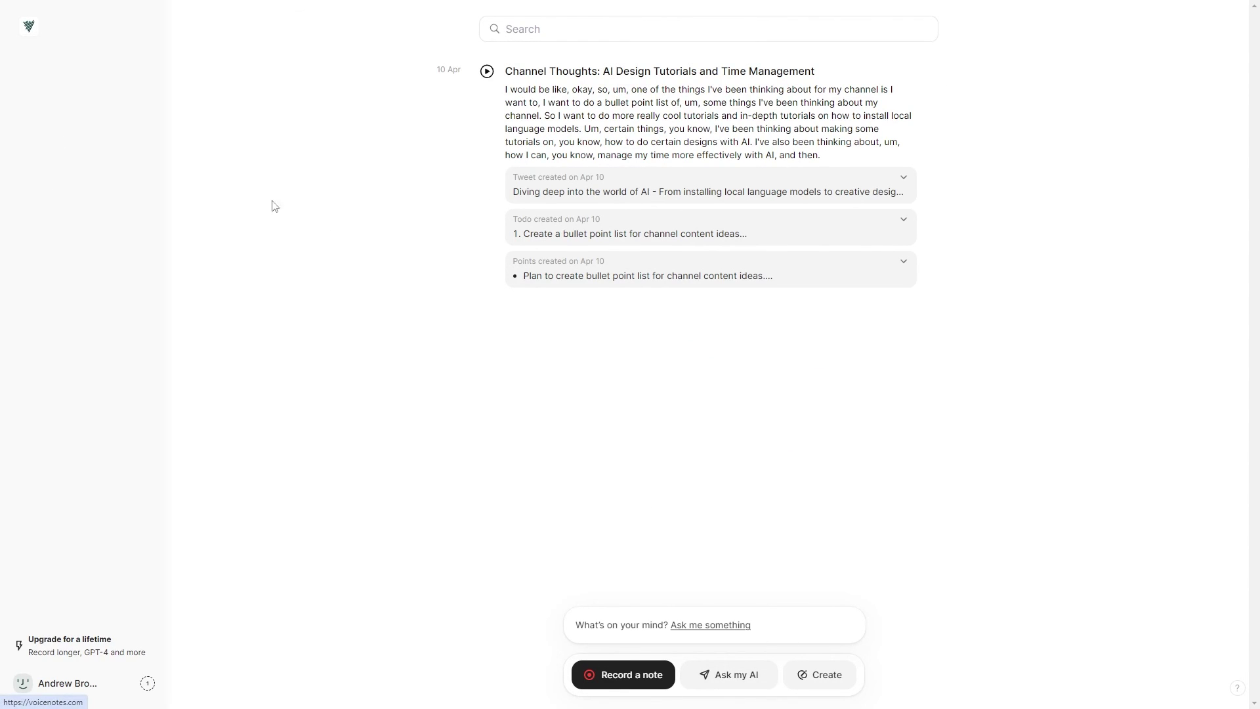